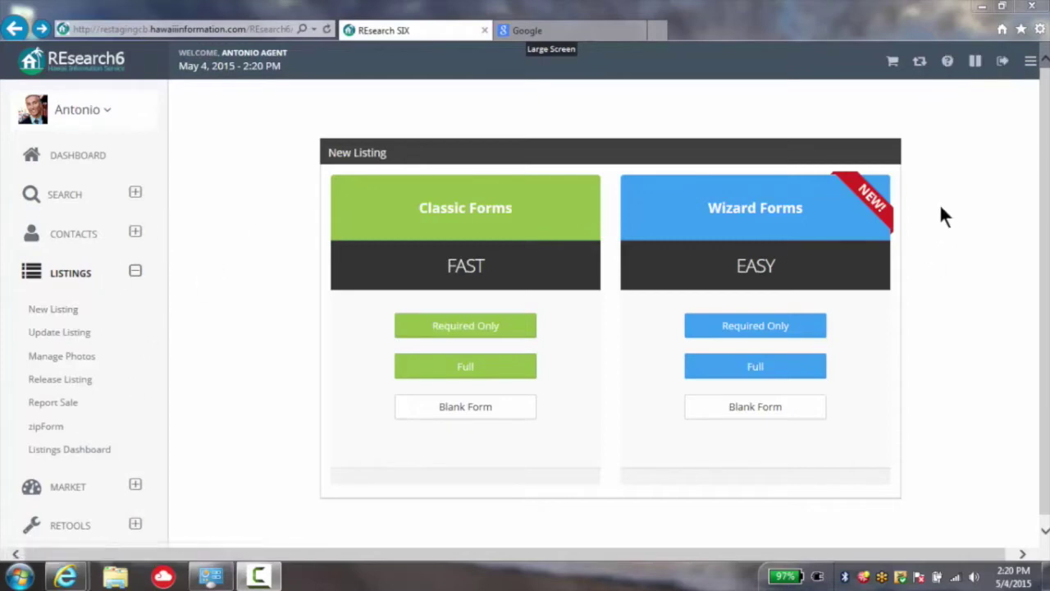
- Collapse the left sidebar to widen the New Listing page
{"action": "left_click", "coordinate": [1034, 69]}
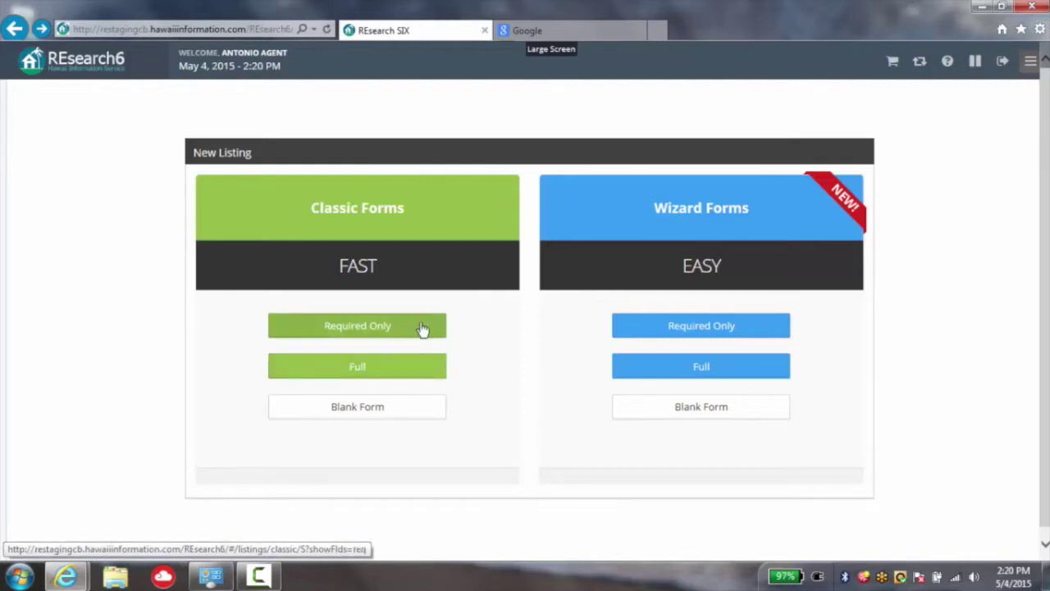
- Start a required-only classic listing with Taxkey 4-4-2-6-42-1 and create it
{"action": "left_click", "coordinate": [421, 329]}
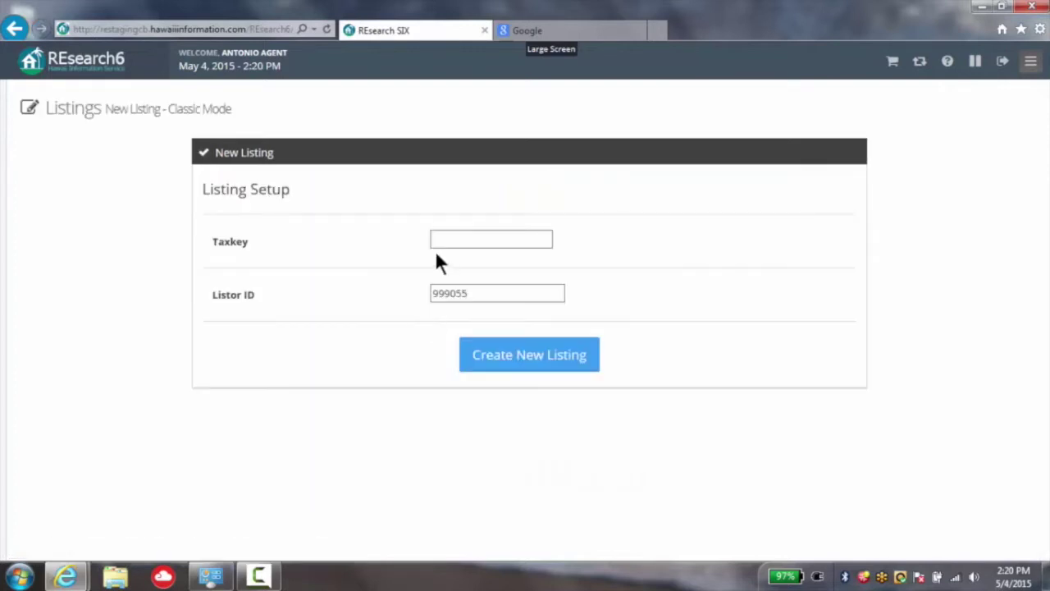
{"action": "left_click", "coordinate": [440, 239]}
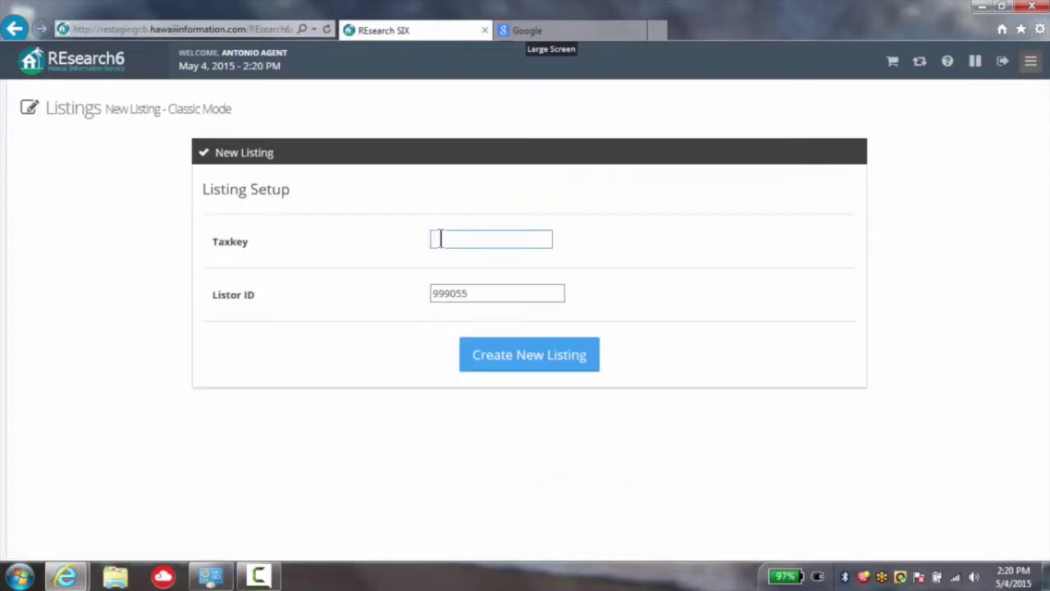
{"action": "left_click", "coordinate": [482, 291]}
{"action": "type", "text": "4-4-2-6-42-1"}
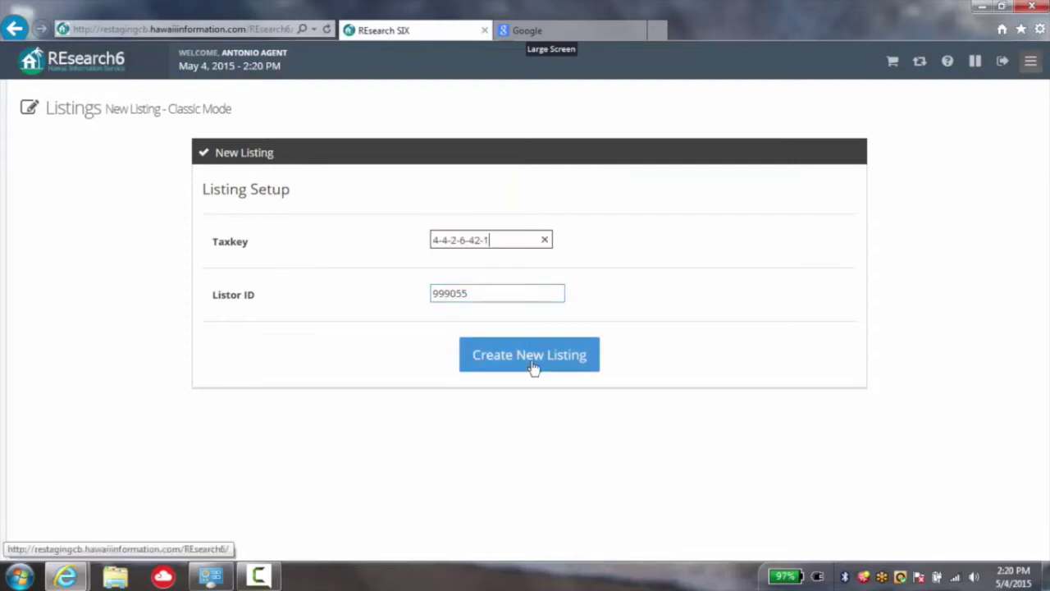
{"action": "left_click", "coordinate": [532, 365]}
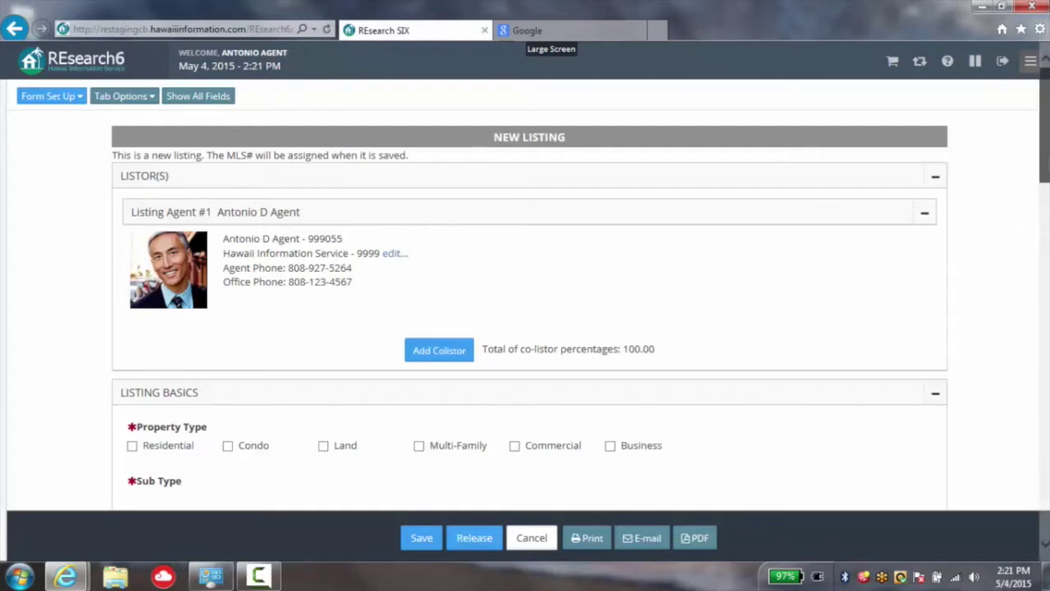
- Review the prefilled Taxkey, KAPAA, HI 96746 and list date, then save the listing
{"action": "scroll", "coordinate": [524, 328], "scroll_direction": "down", "scroll_amount": 2}
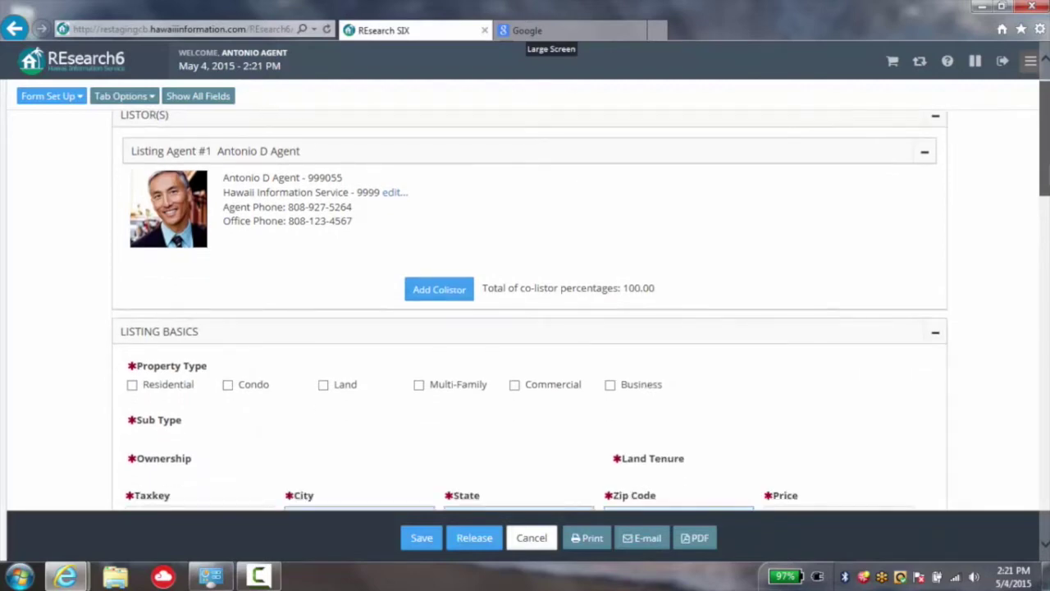
{"action": "scroll", "coordinate": [1046, 209], "scroll_direction": "down", "scroll_amount": 3}
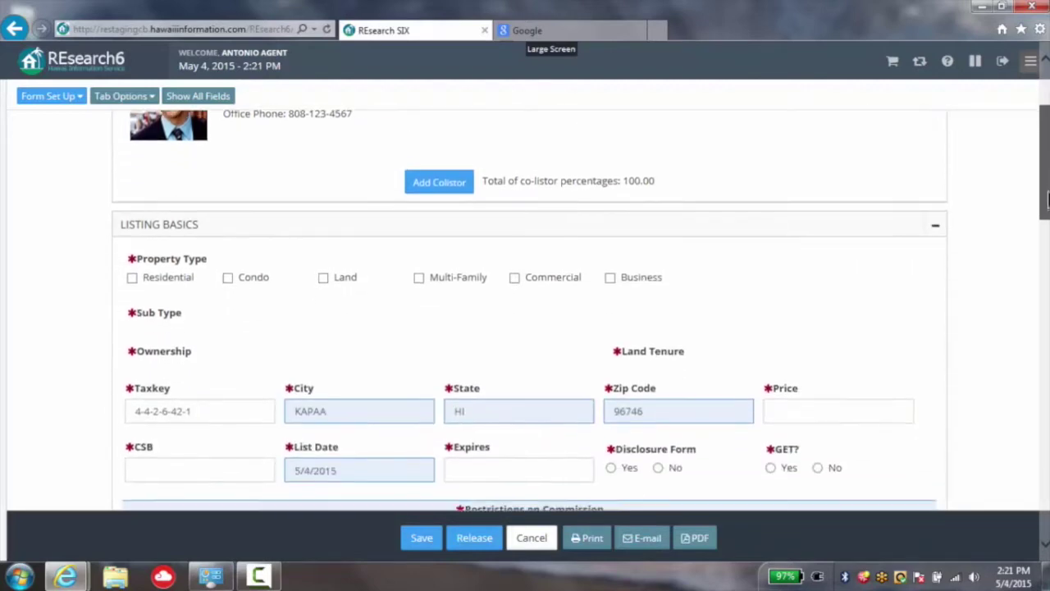
{"action": "mouse_move", "coordinate": [1046, 209]}
{"action": "left_mouse_down"}
{"action": "mouse_move", "coordinate": [1046, 248]}
{"action": "mouse_move", "coordinate": [1046, 171]}
{"action": "mouse_move", "coordinate": [1046, 484]}
{"action": "mouse_move", "coordinate": [1012, 230]}
{"action": "mouse_move", "coordinate": [1015, 123]}
{"action": "left_mouse_up"}
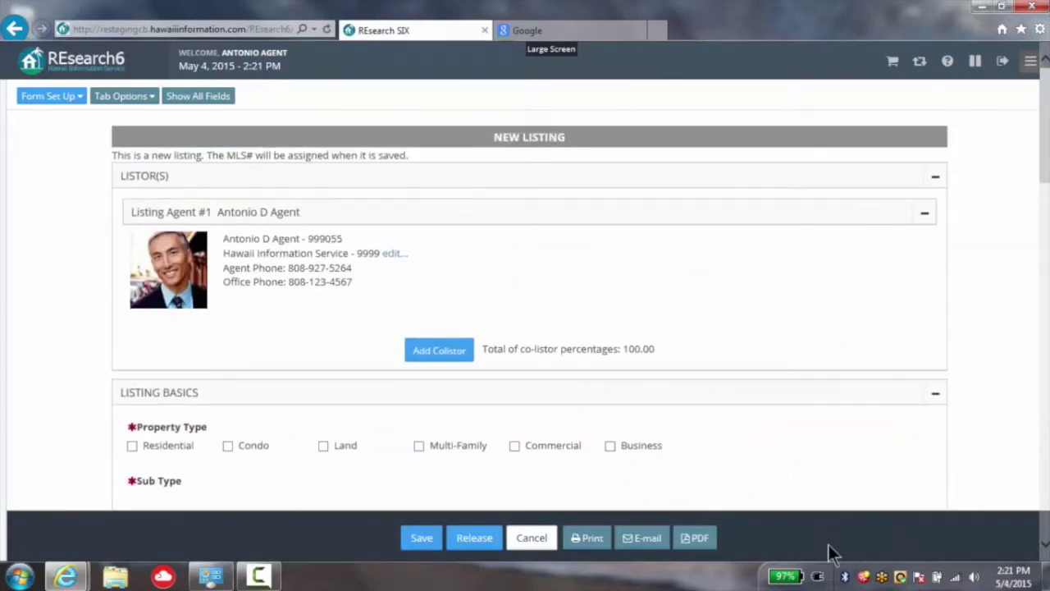
{"action": "left_click", "coordinate": [420, 538]}
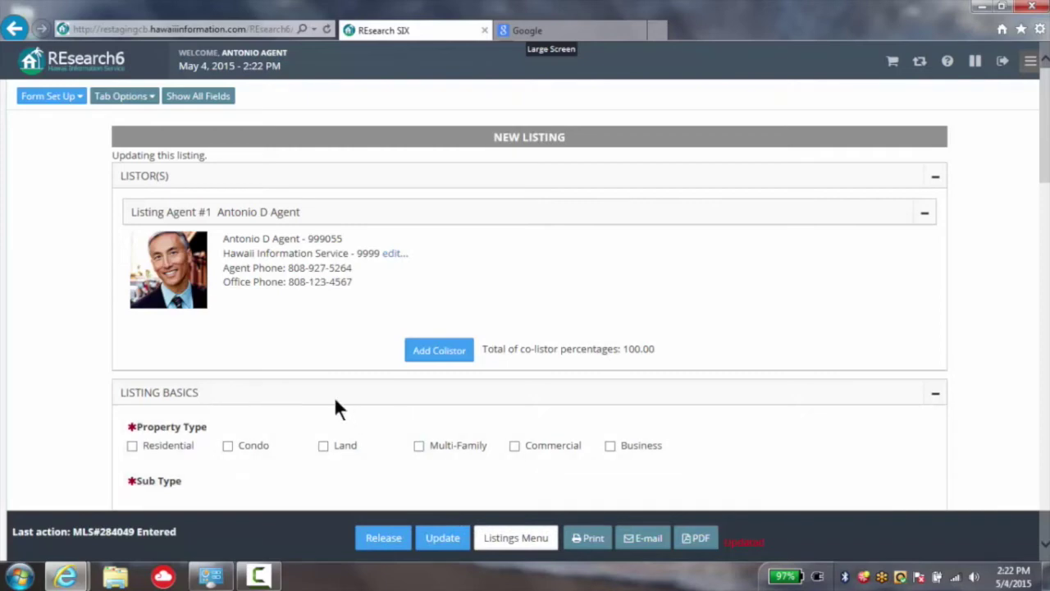
- After MLS#284049 is entered, go back to the Classic/Wizard form choice
{"action": "left_click", "coordinate": [13, 30]}
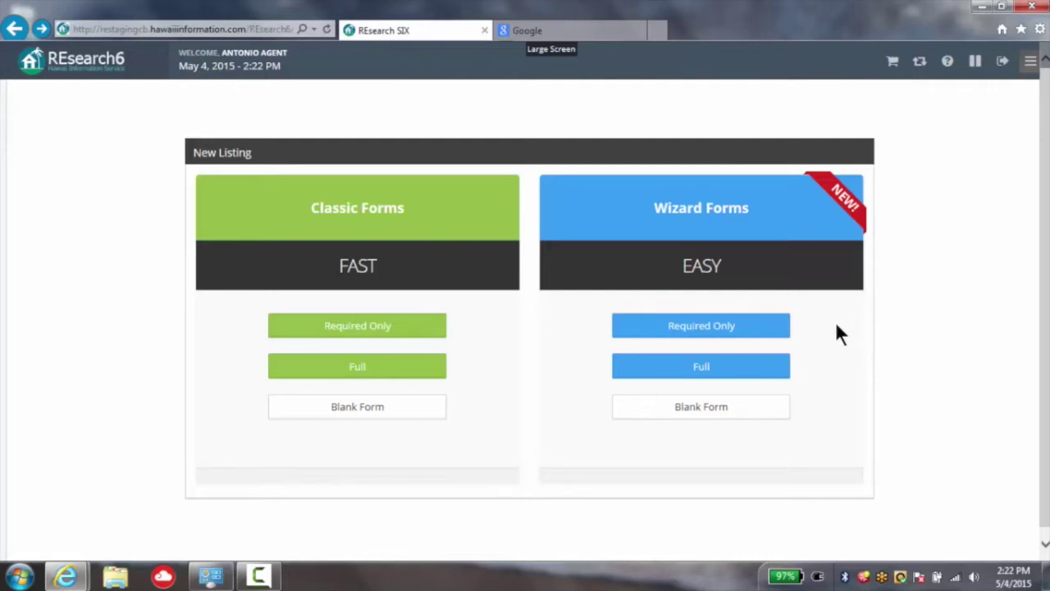
{"action": "left_click", "coordinate": [714, 330]}
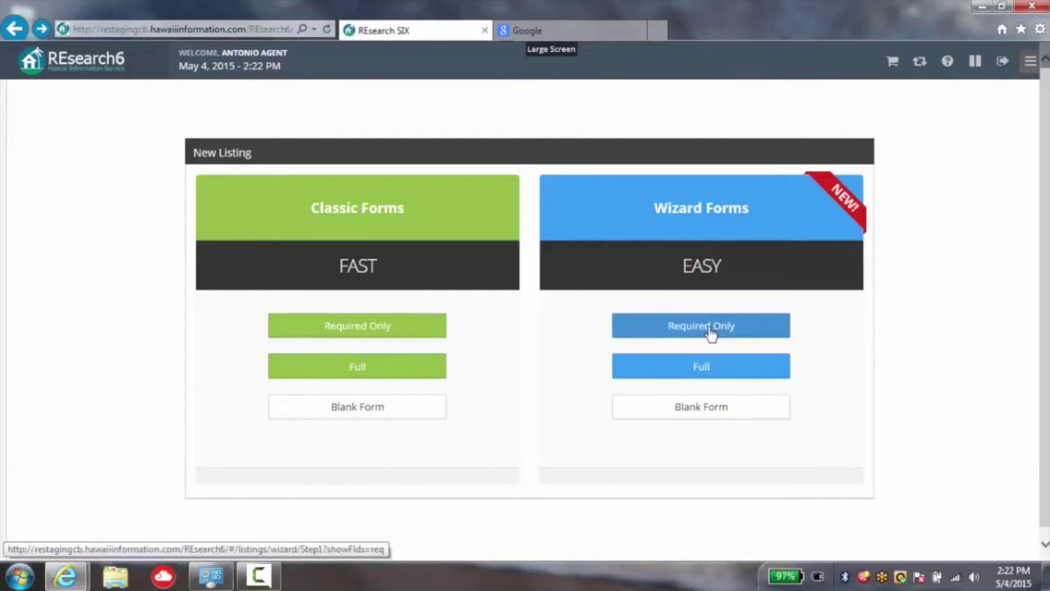
- Open the required-only wizard, enter Taxkey 4-4-2-6-42-1, and advance to Listing Data
{"action": "left_click", "coordinate": [711, 332]}
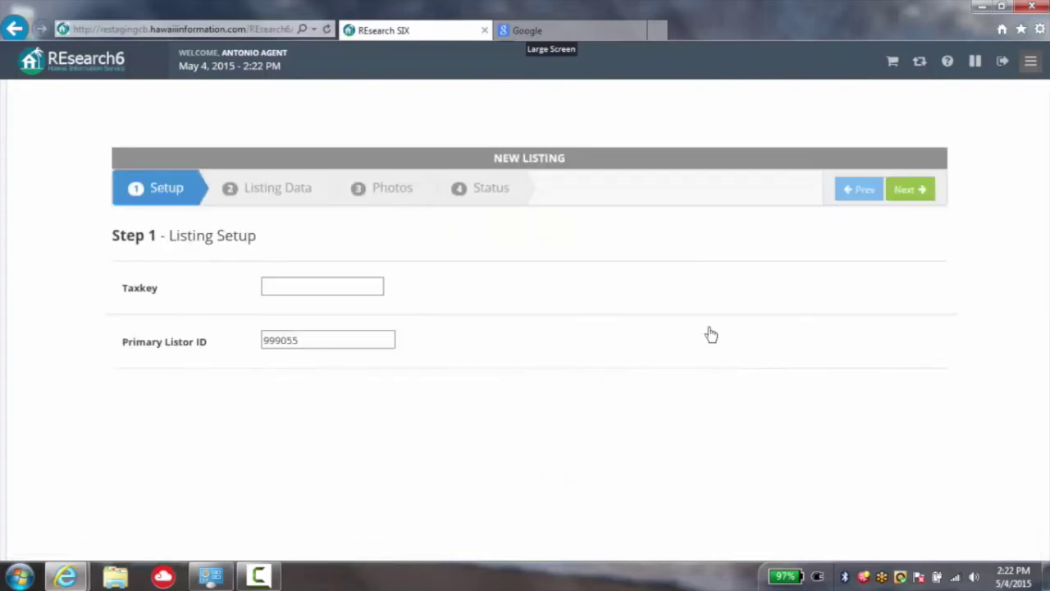
{"action": "left_click", "coordinate": [300, 284]}
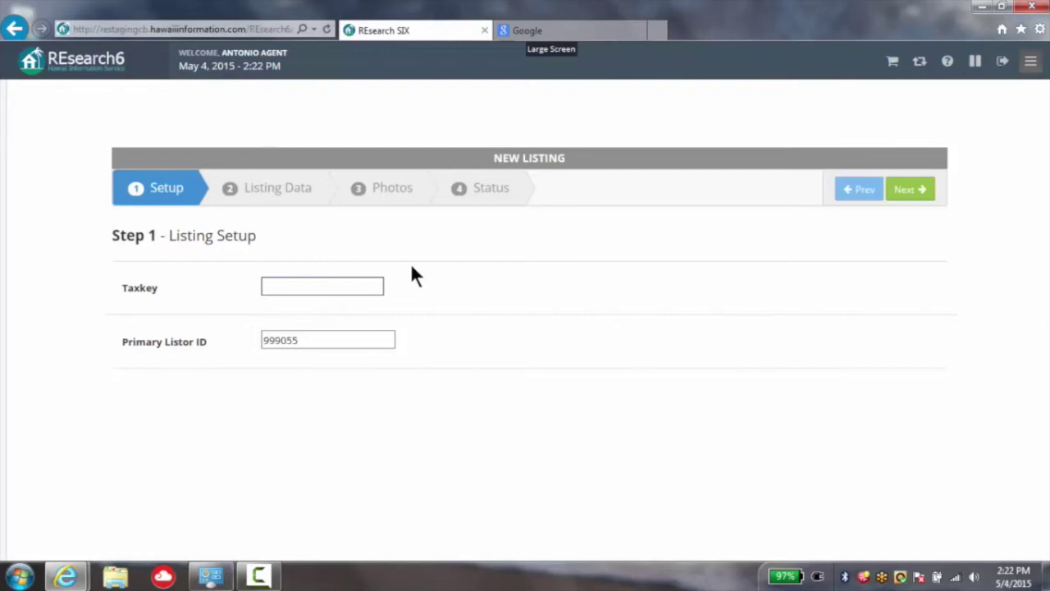
{"action": "type", "text": "4-4-2-6-42-1"}
{"action": "right_click", "coordinate": [515, 4]}
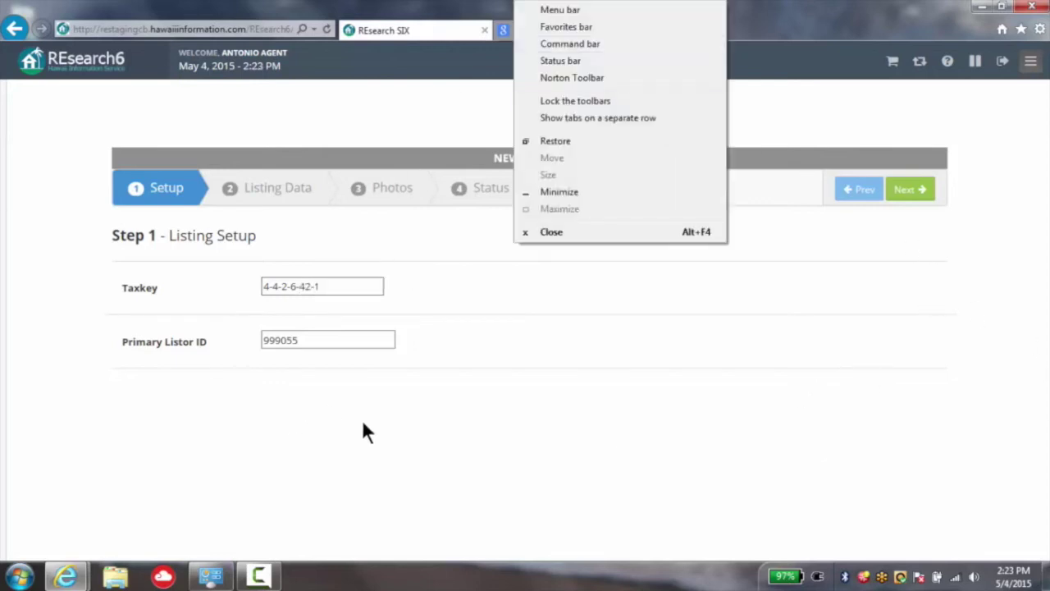
{"action": "left_click", "coordinate": [711, 551]}
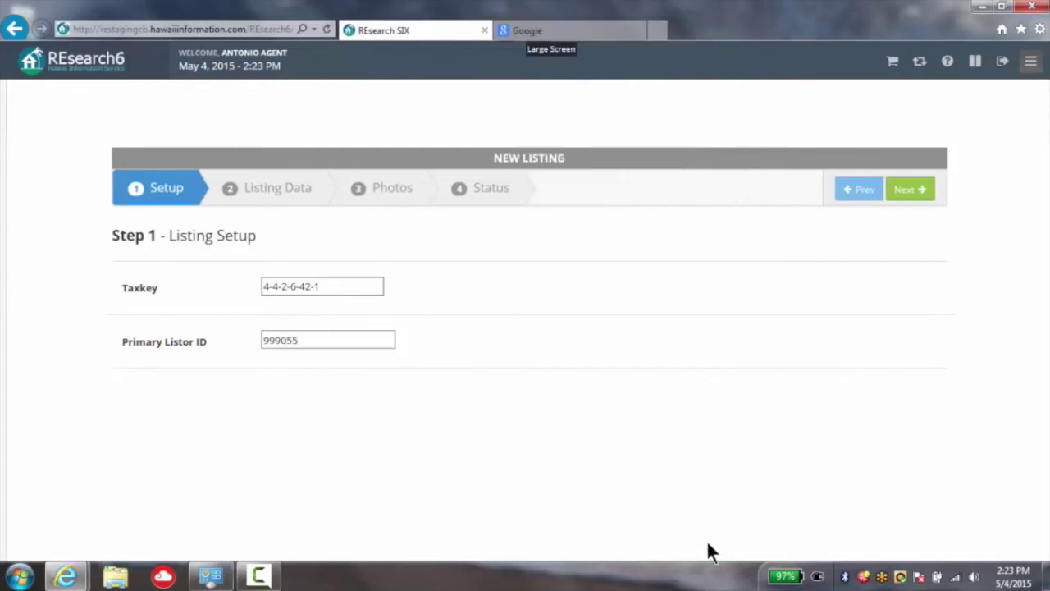
{"action": "left_click", "coordinate": [915, 197]}
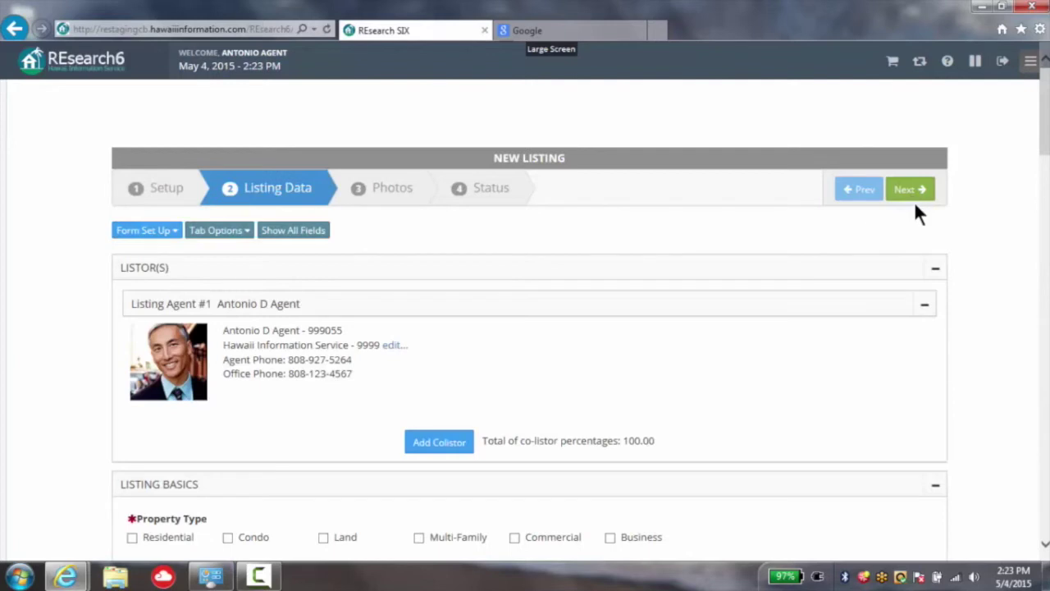
- Add a co-listor by the agent's ID and split the co-listor shares 50/50
{"action": "scroll", "coordinate": [886, 377], "scroll_direction": "down", "scroll_amount": 1}
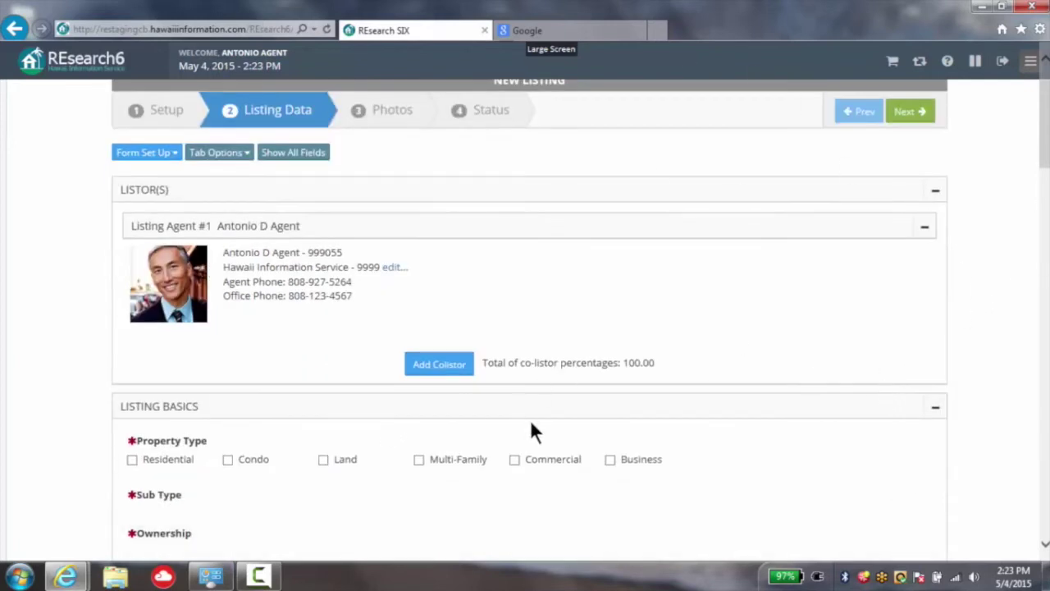
{"action": "left_click", "coordinate": [435, 370]}
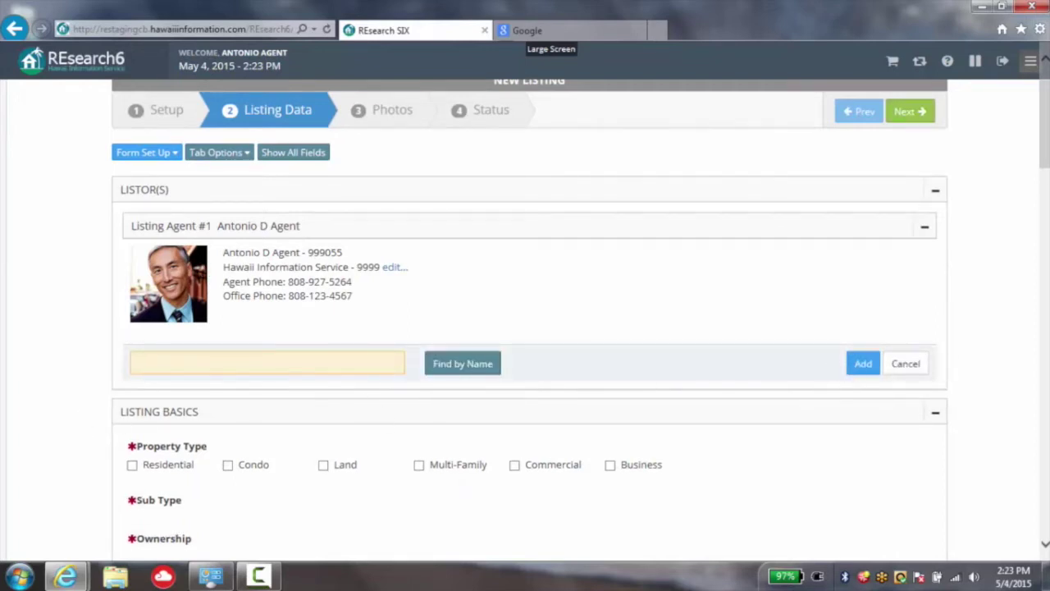
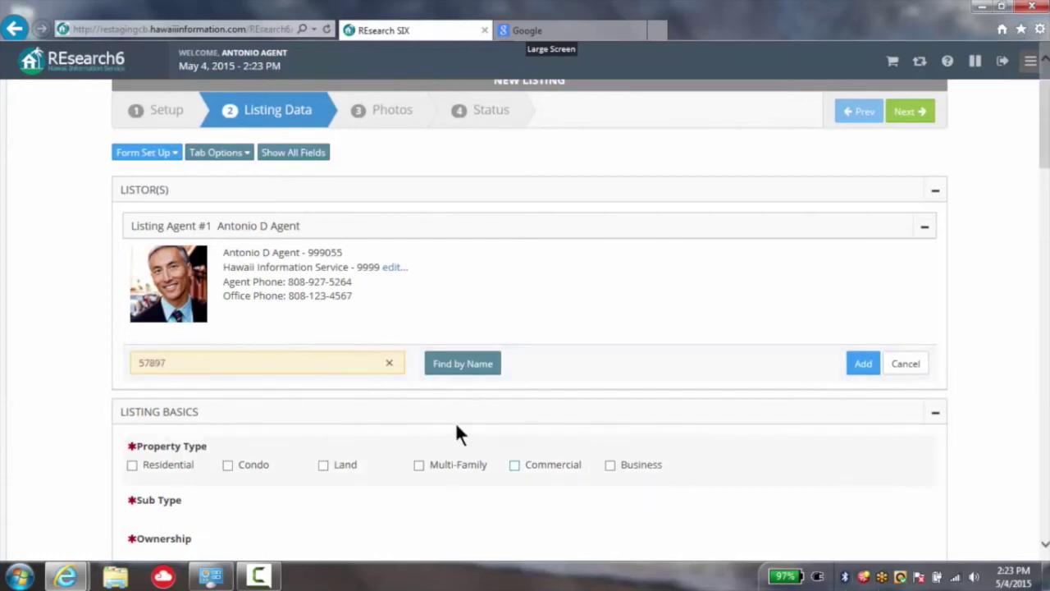
{"action": "left_click", "coordinate": [859, 368]}
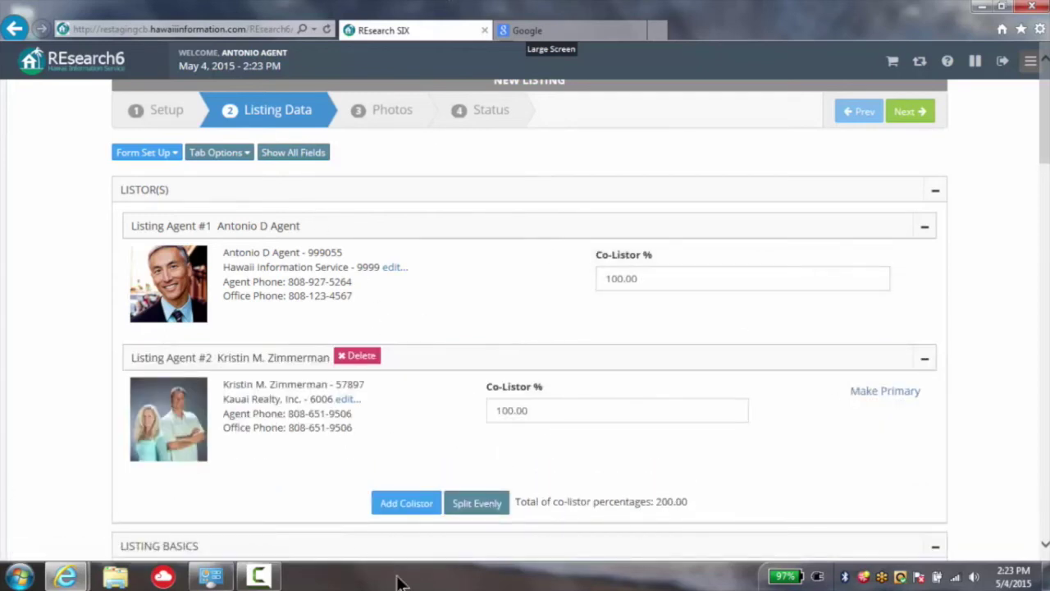
{"action": "left_click", "coordinate": [484, 502]}
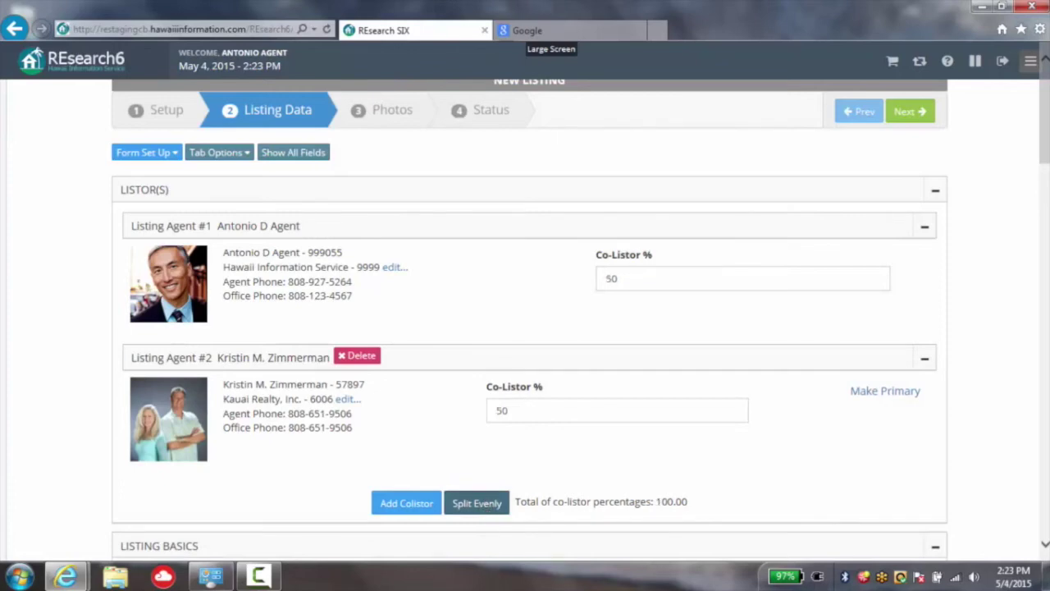
{"action": "scroll", "coordinate": [705, 225], "scroll_direction": "down", "scroll_amount": 3}
{"action": "scroll", "coordinate": [709, 237], "scroll_direction": "up", "scroll_amount": 3}
{"action": "scroll", "coordinate": [792, 305], "scroll_direction": "down", "scroll_amount": 5}
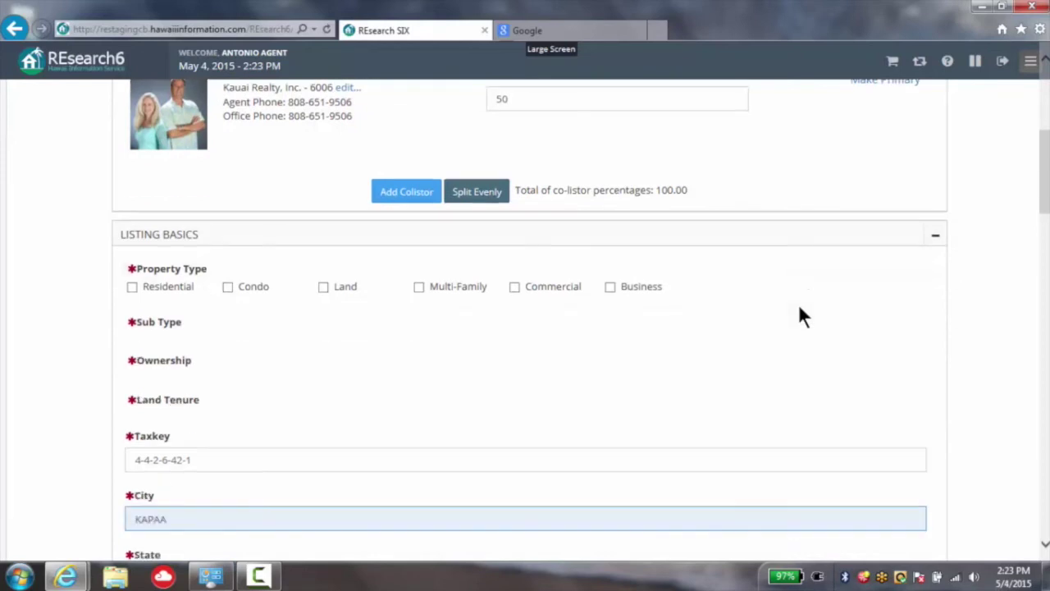
{"action": "scroll", "coordinate": [802, 318], "scroll_direction": "down", "scroll_amount": 3}
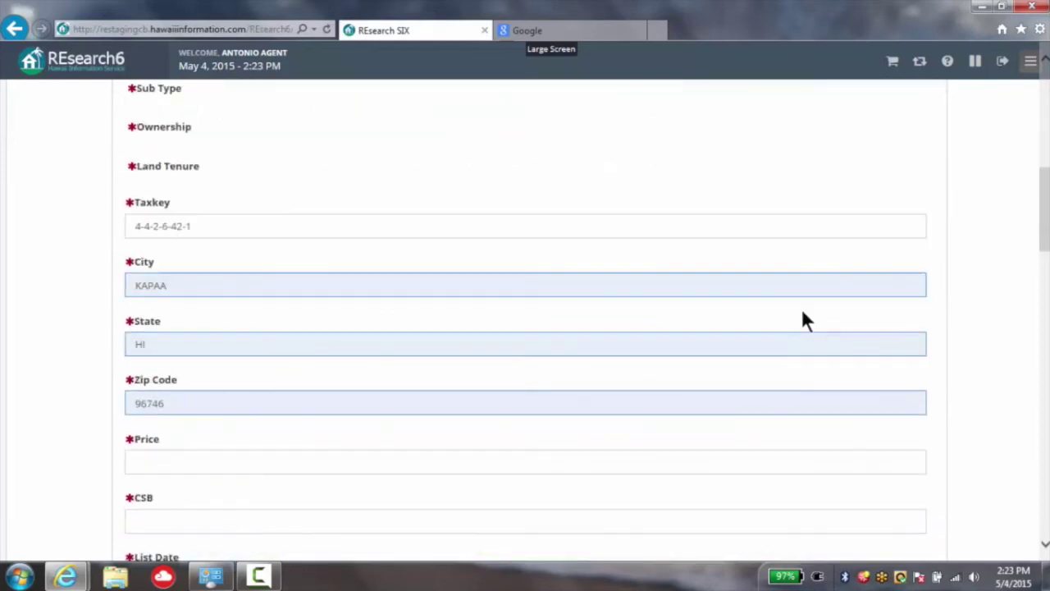
{"action": "scroll", "coordinate": [803, 313], "scroll_direction": "down", "scroll_amount": 5}
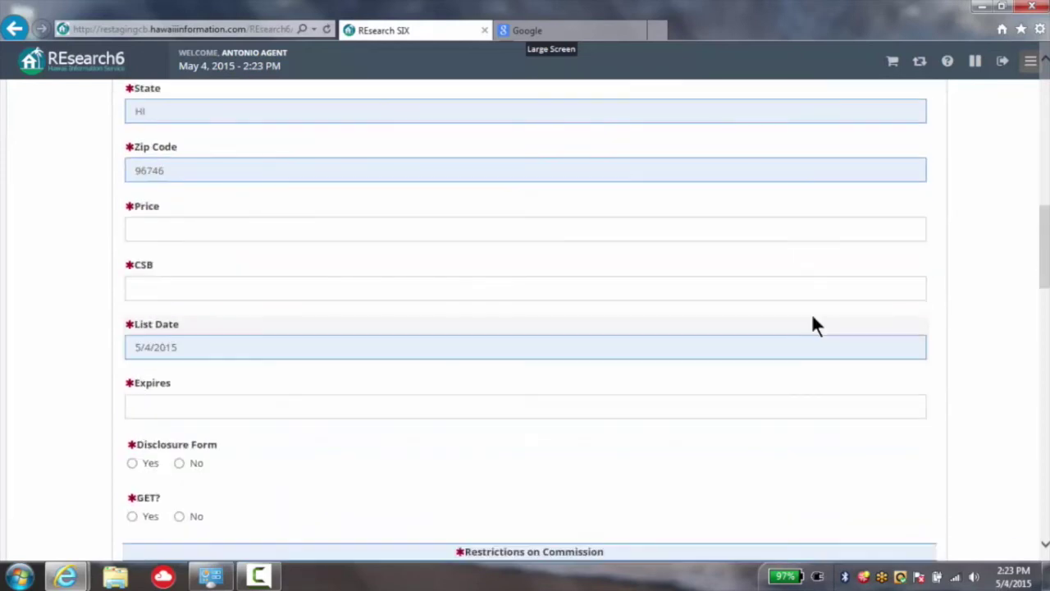
{"action": "scroll", "coordinate": [812, 312], "scroll_direction": "down", "scroll_amount": 5}
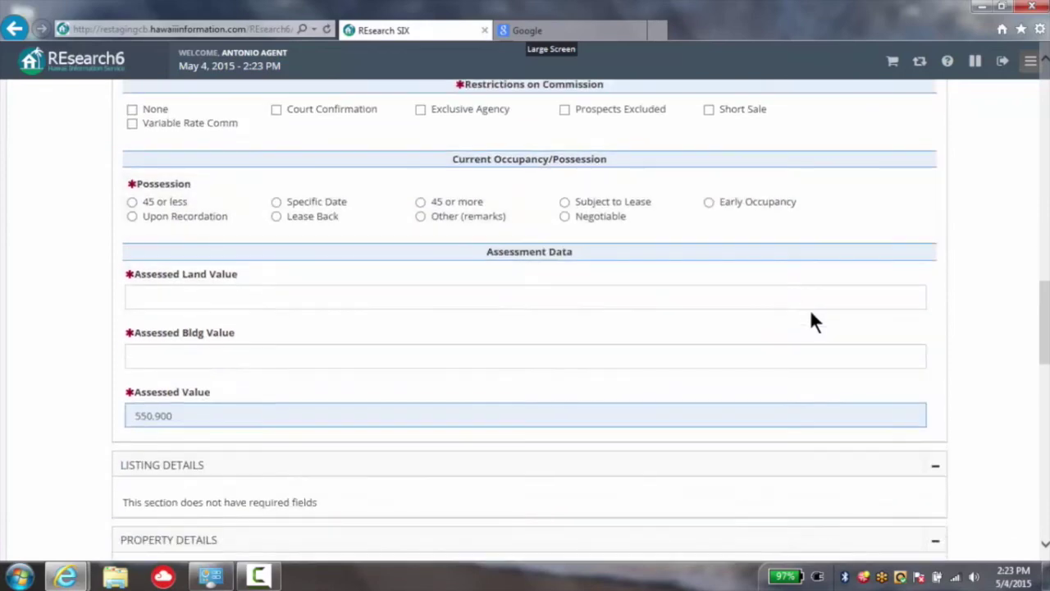
{"action": "scroll", "coordinate": [811, 314], "scroll_direction": "down", "scroll_amount": 12}
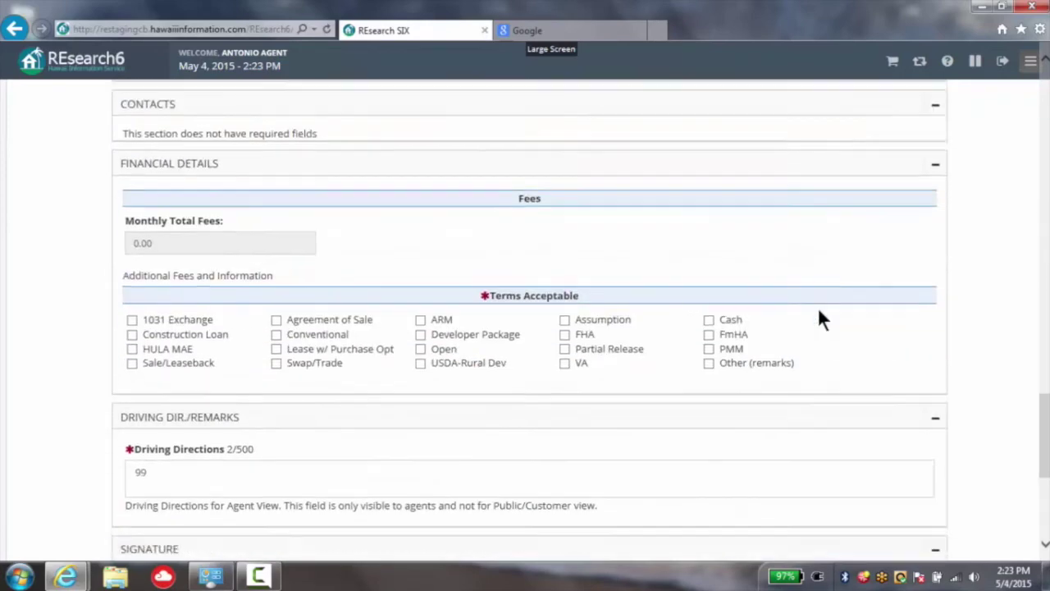
{"action": "scroll", "coordinate": [826, 299], "scroll_direction": "up", "scroll_amount": 12}
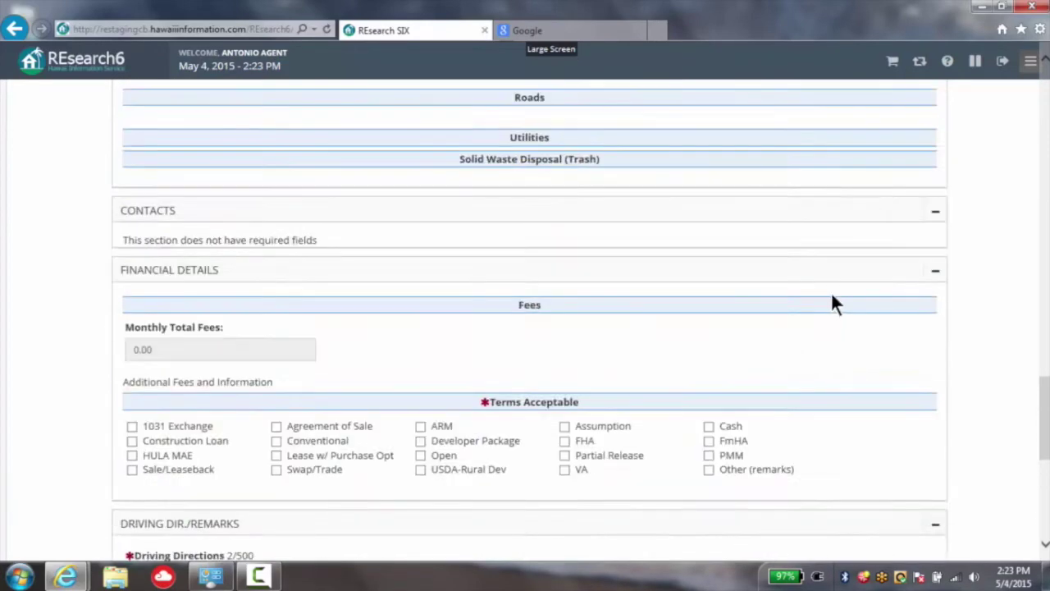
{"action": "scroll", "coordinate": [845, 288], "scroll_direction": "up", "scroll_amount": 10}
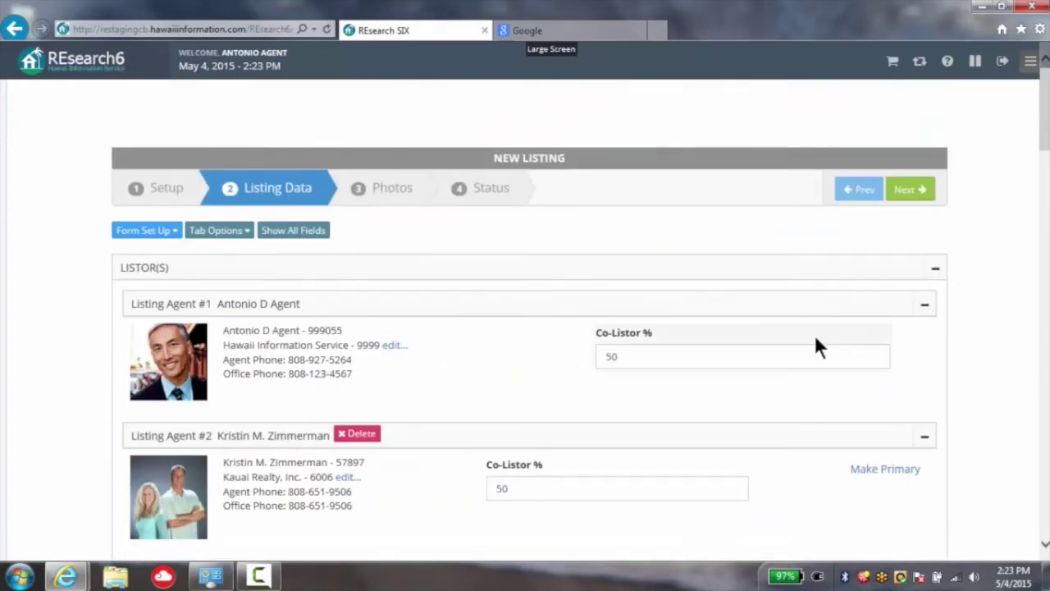
{"action": "left_click", "coordinate": [917, 192]}
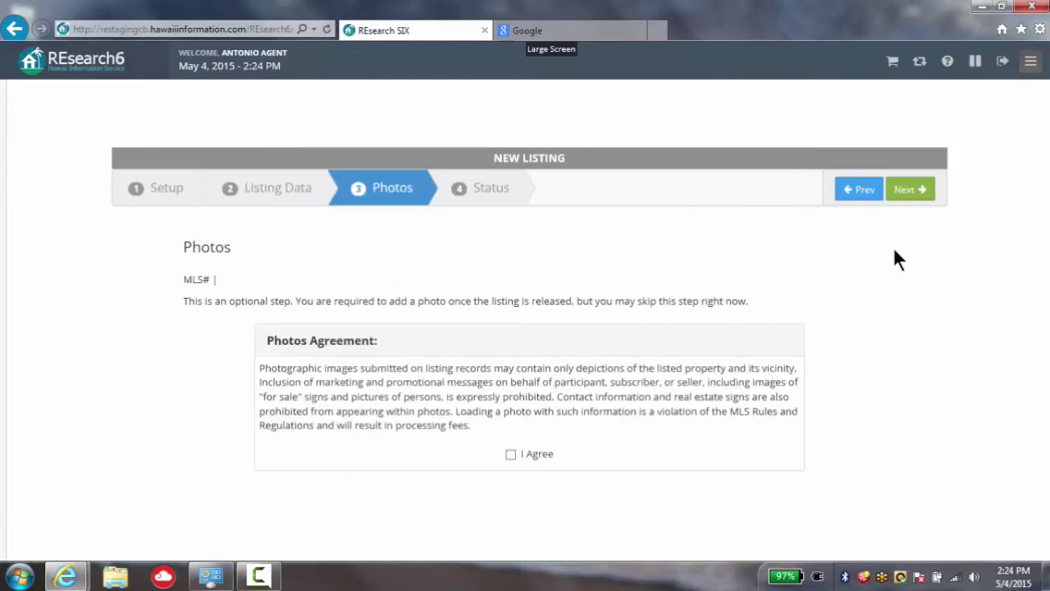
- Accept the photos agreement, then open and close the photo upload window without uploading
{"action": "left_click", "coordinate": [510, 455]}
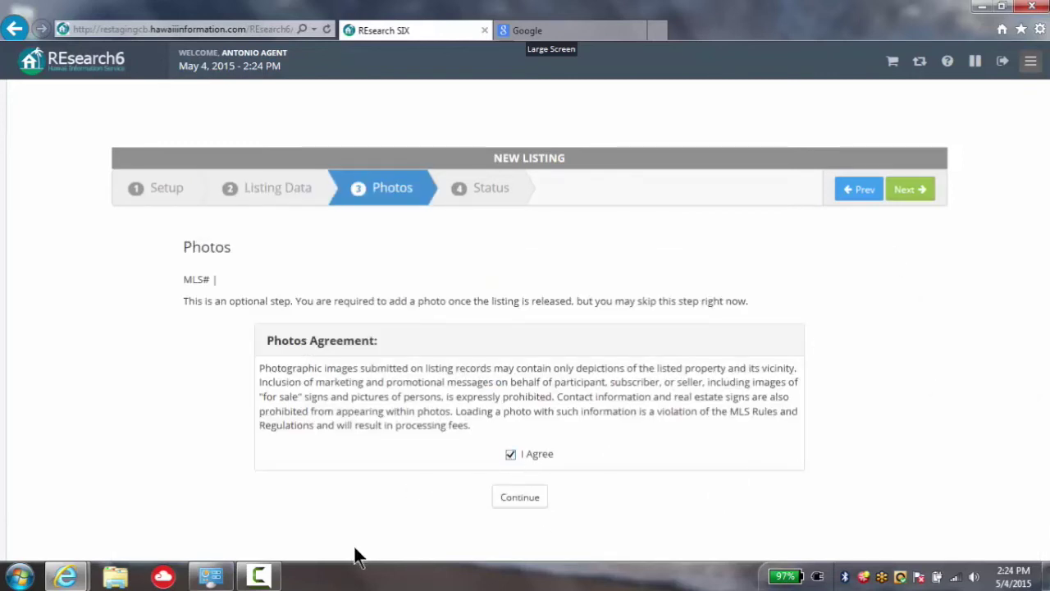
{"action": "left_click", "coordinate": [519, 498]}
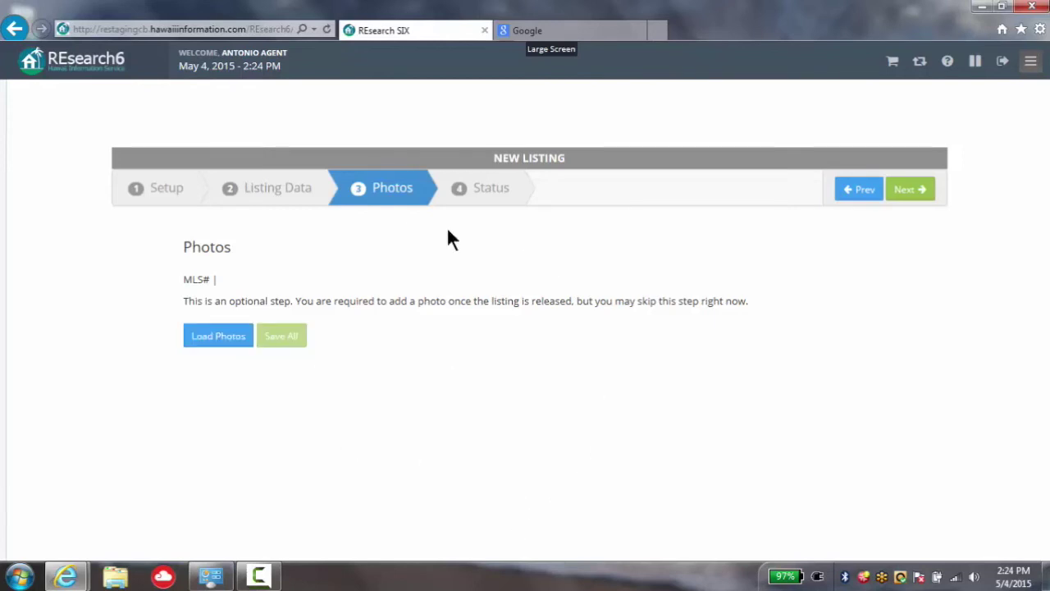
{"action": "left_click", "coordinate": [220, 343]}
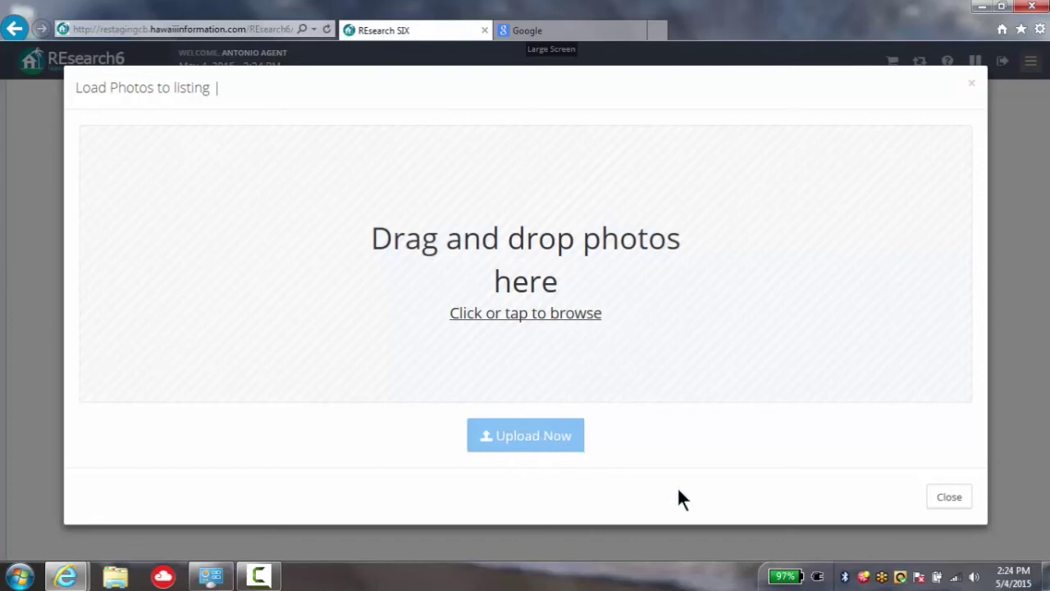
{"action": "left_click", "coordinate": [954, 497]}
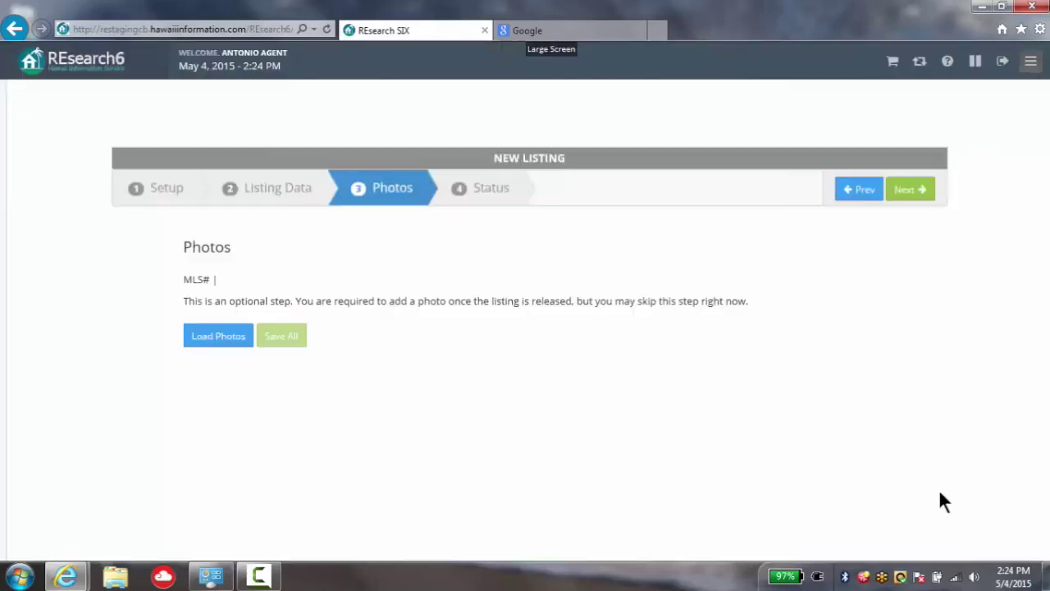
- Skip the optional photo upload and move past the Photos step
{"action": "left_click", "coordinate": [912, 192]}
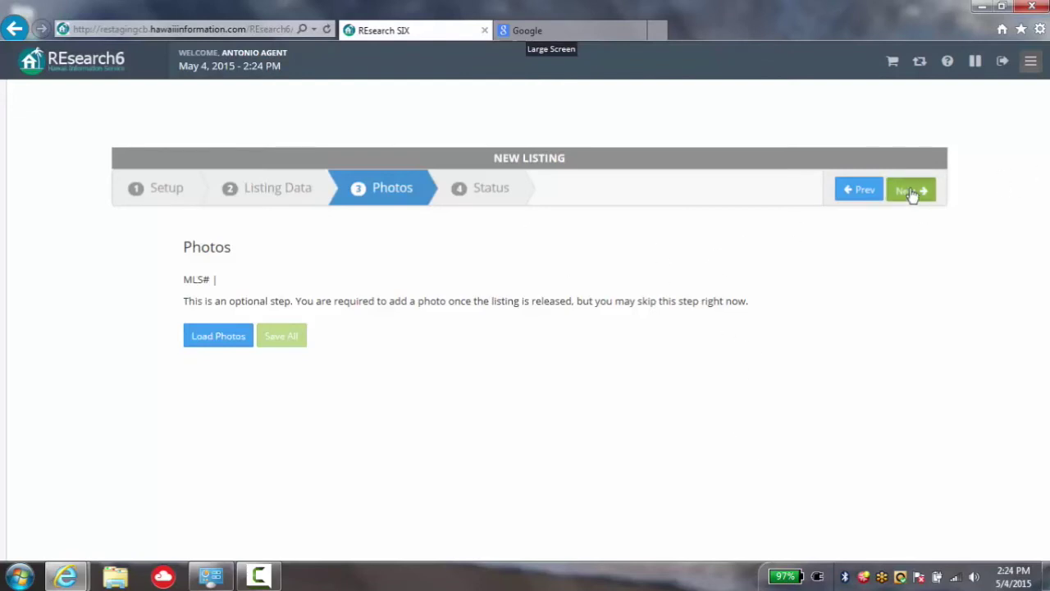